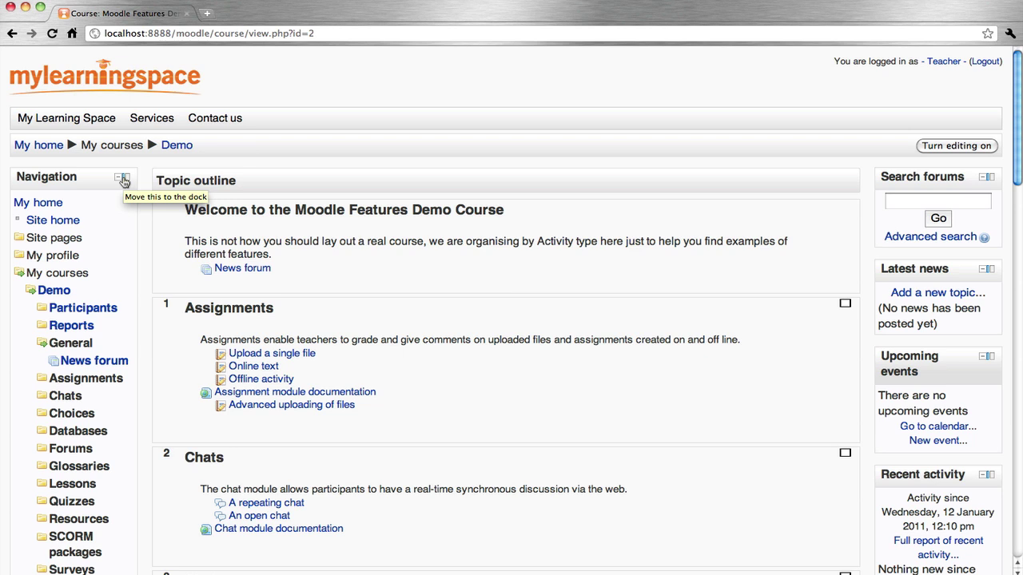
Step: Move the Navigation block, then the Settings block, into the left-edge dock
left_click(124, 181)
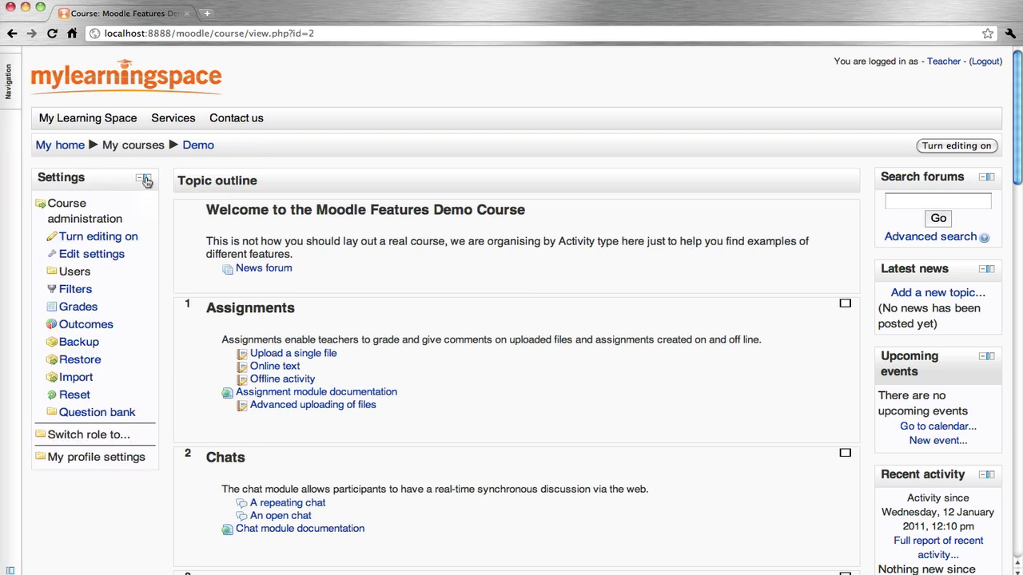
left_click(147, 182)
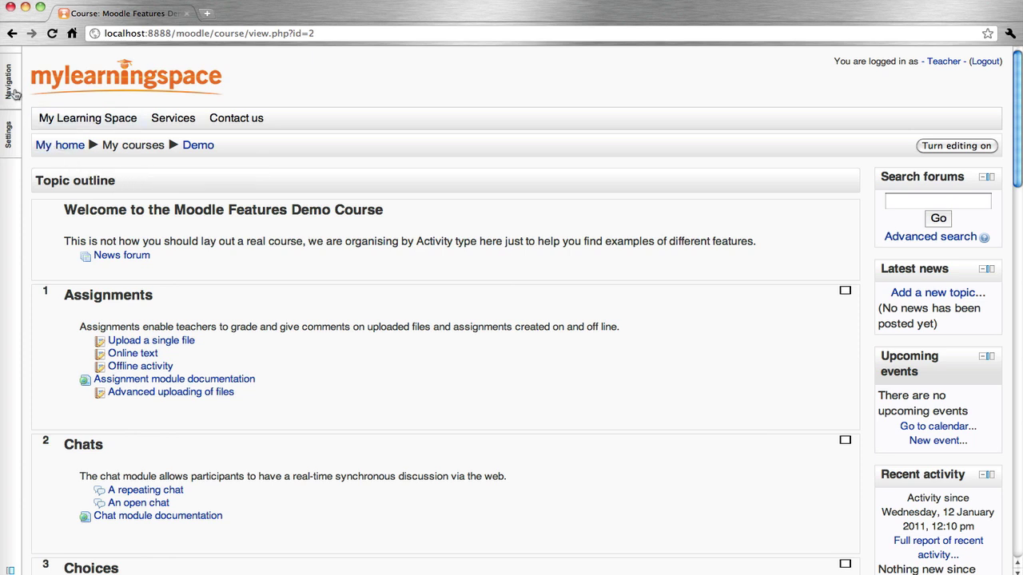
Step: Undock Settings, then Navigation, from their dock flyouts back into the left page column
left_click(10, 80)
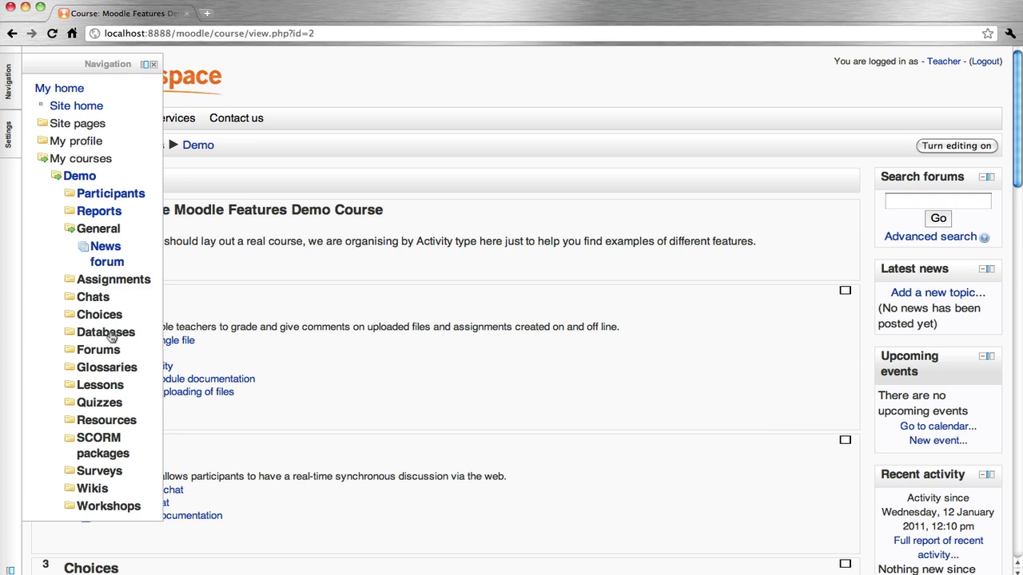
left_click(10, 133)
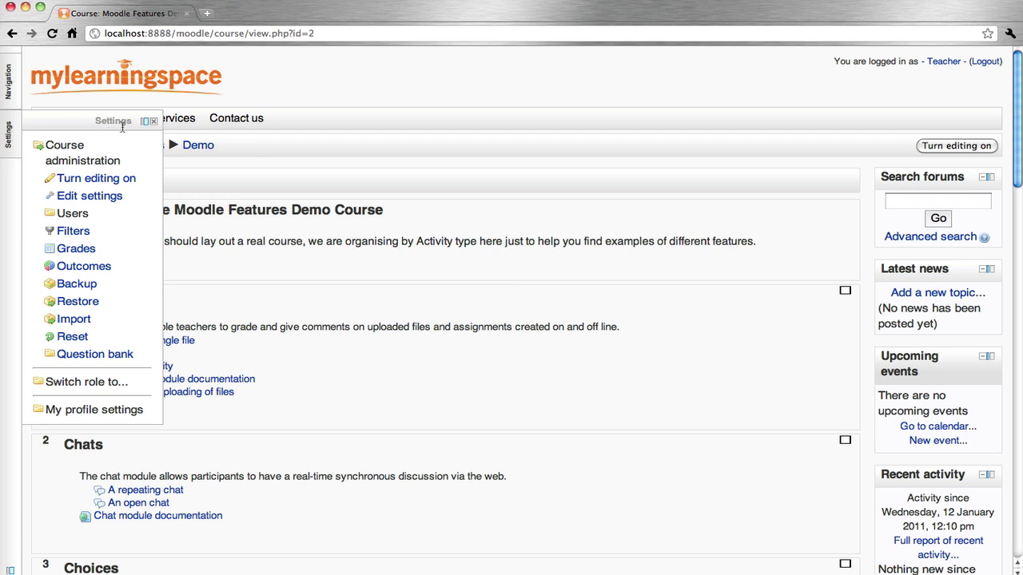
left_click(145, 122)
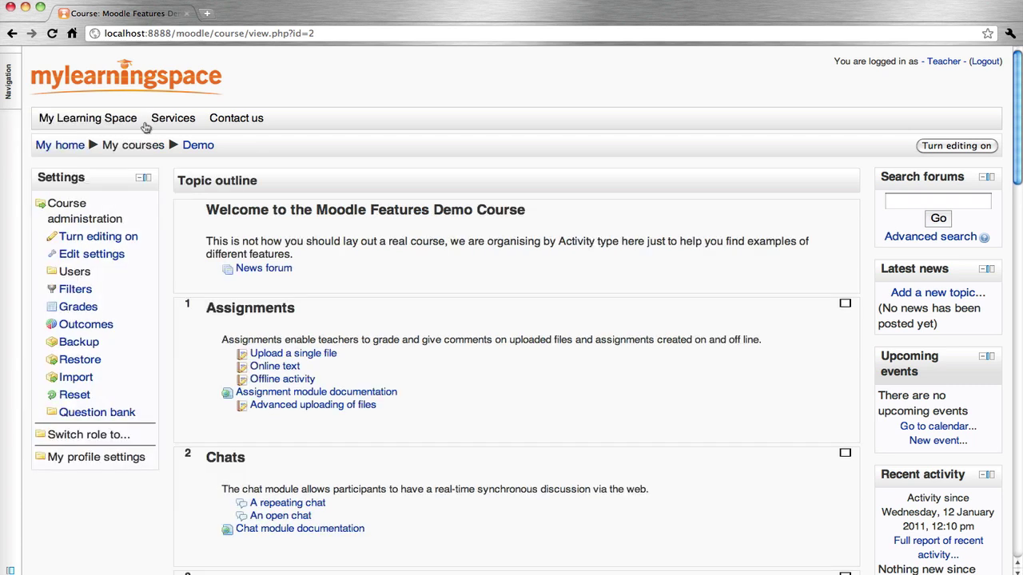
left_click(8, 86)
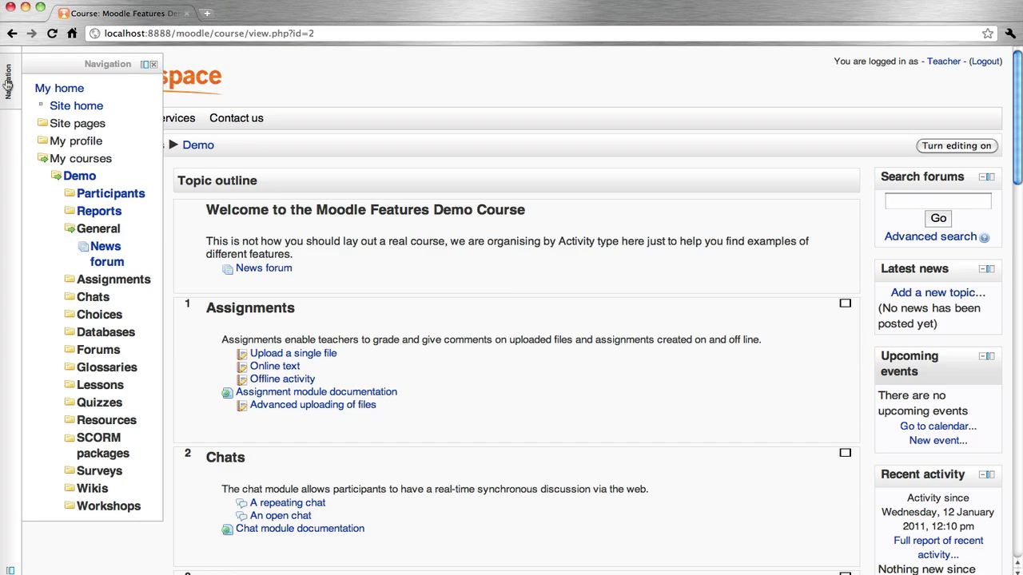
left_click(146, 64)
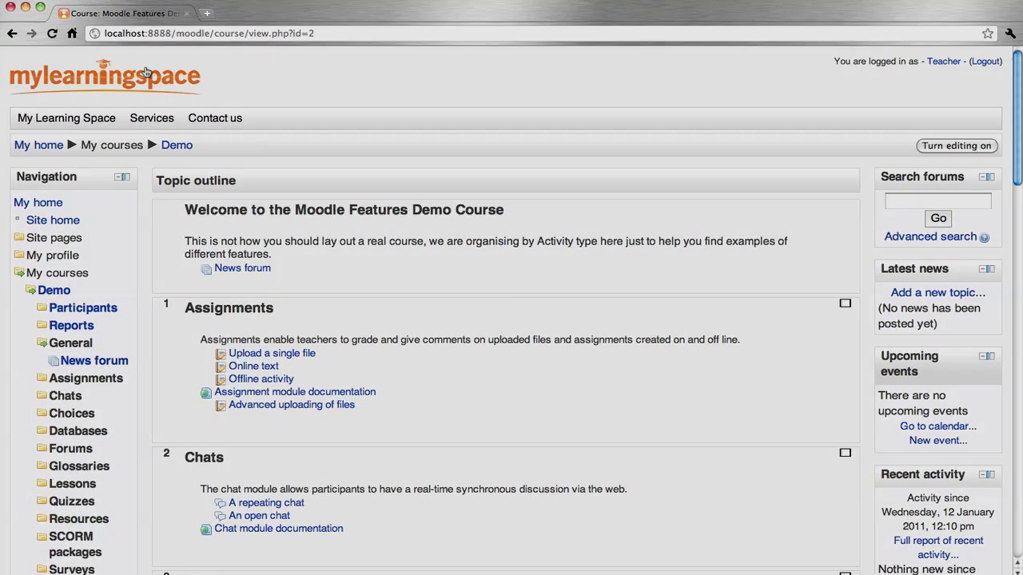